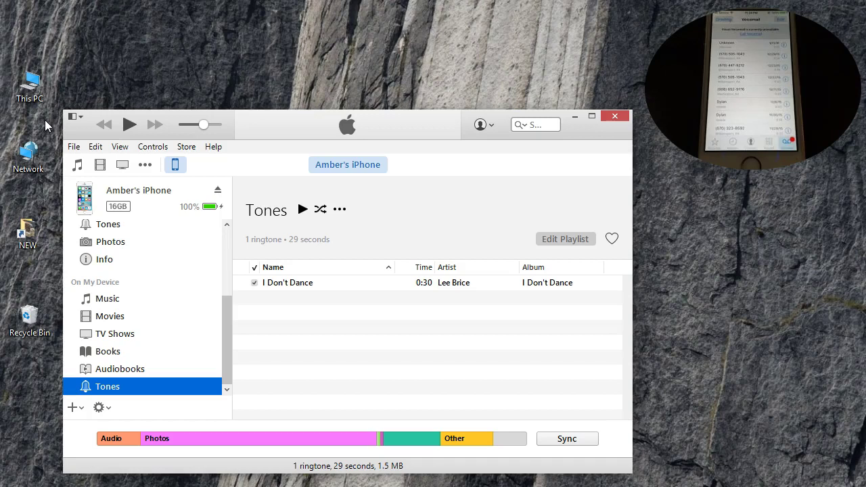
# Step: Check the computer's Windows edition and system information in This PC's properties, closing the window when done
pyautogui.rightClick(36, 83)
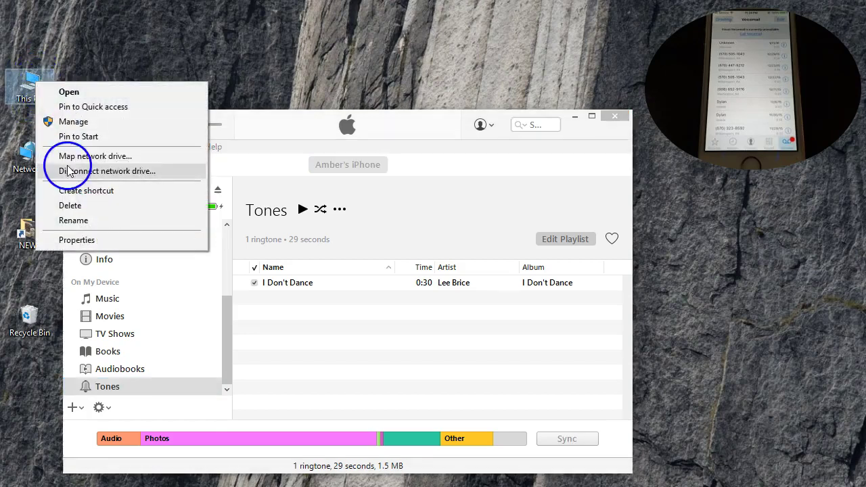
pyautogui.click(80, 240)
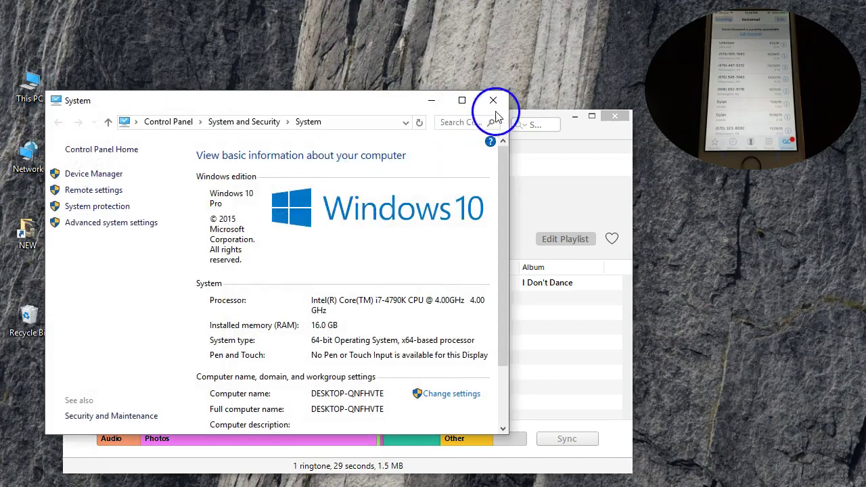
pyautogui.click(498, 105)
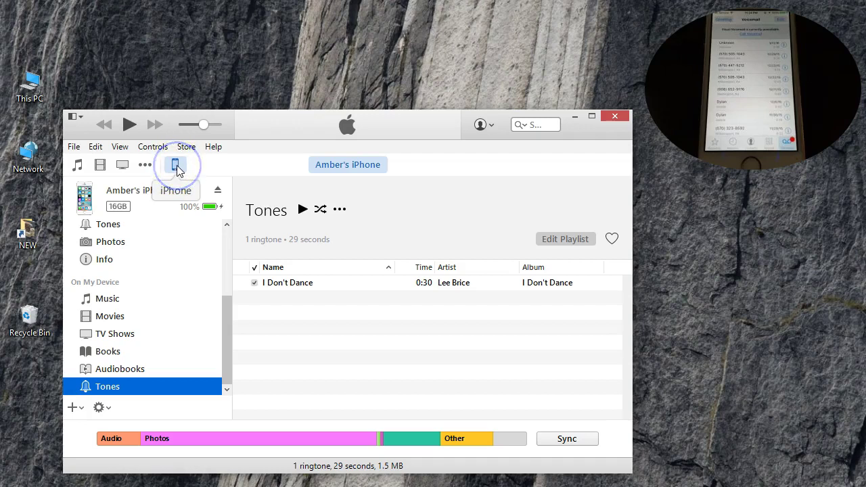
# Step: Sync the connected iPhone with iTunes, declining to authorize this computer for its purchased apps
pyautogui.moveTo(230, 315); pyautogui.dragTo(230, 352)
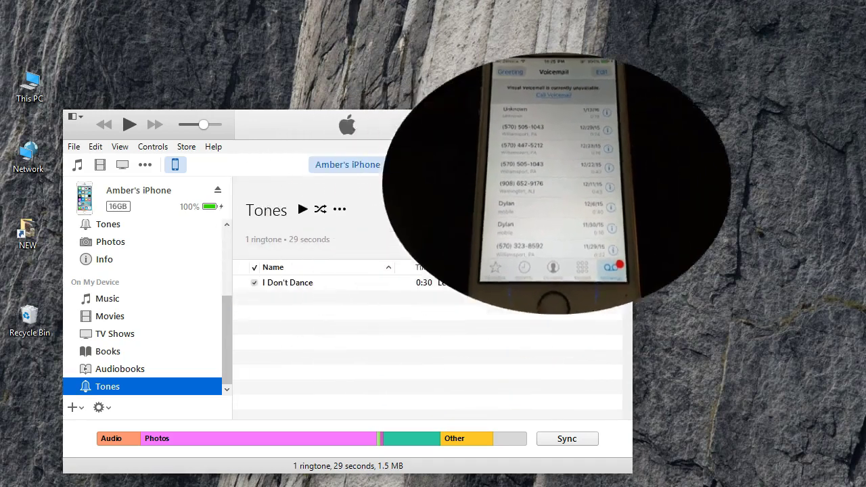
pyautogui.click(568, 440)
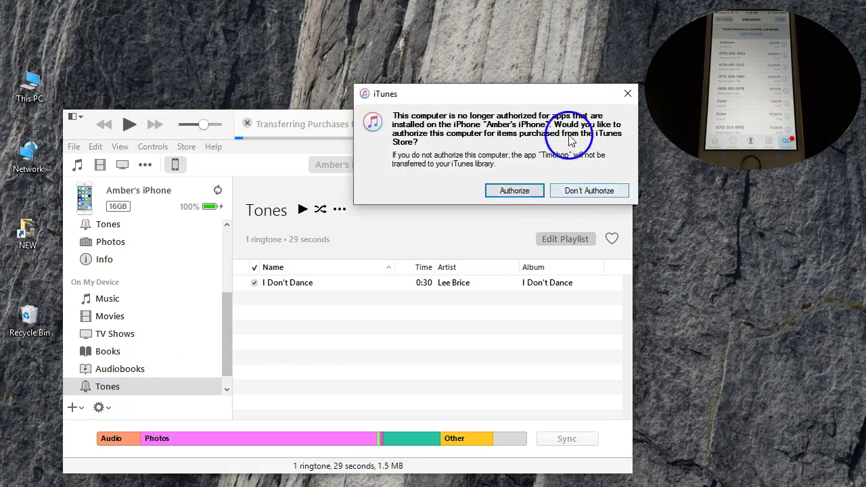
pyautogui.moveTo(555, 99); pyautogui.dragTo(544, 137)
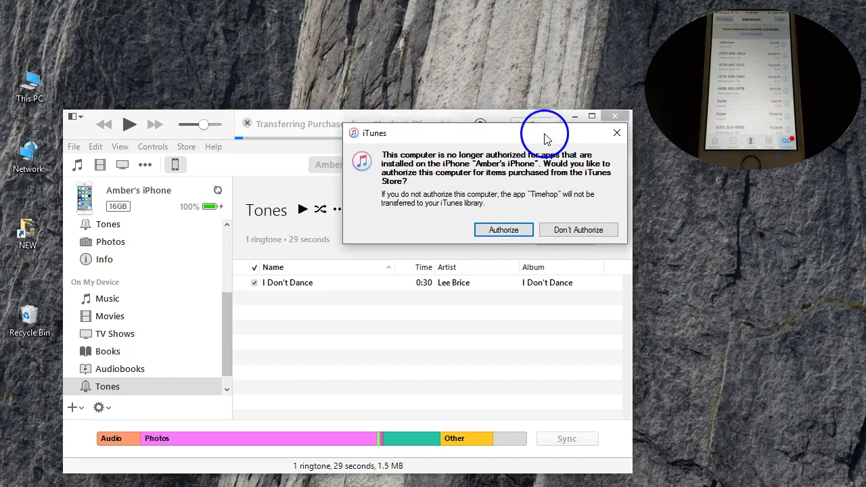
pyautogui.click(572, 230)
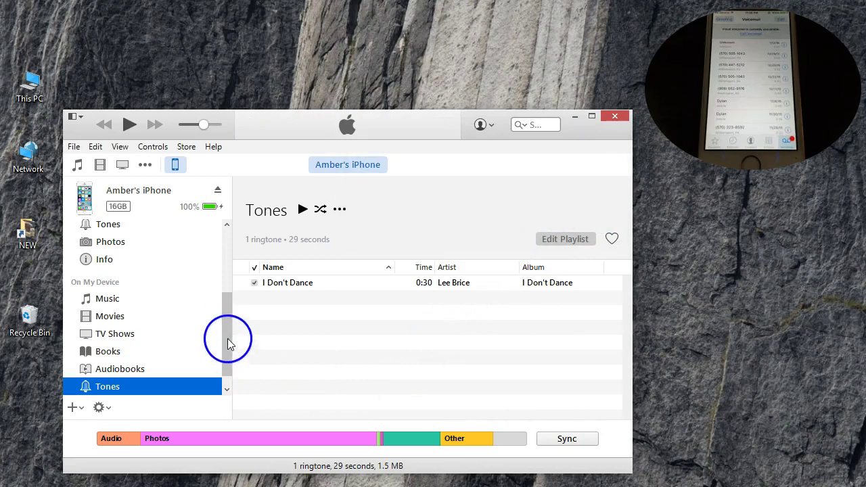
# Step: Examine the voicemail recordings on the iPhone in both its Voice Memos and Music lists, ending on Voice Memos
pyautogui.scroll(-1, 227, 331)
pyautogui.click(92, 389)
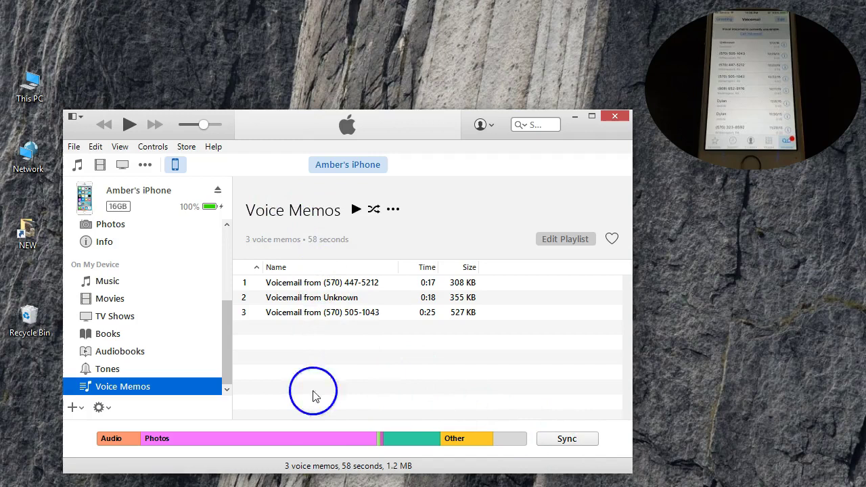
pyautogui.click(108, 281)
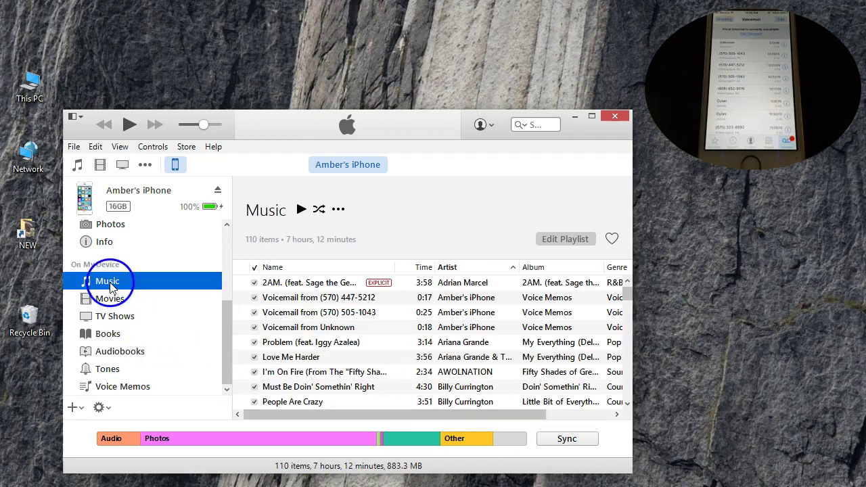
pyautogui.click(292, 298)
pyautogui.click(297, 313)
pyautogui.click(305, 328)
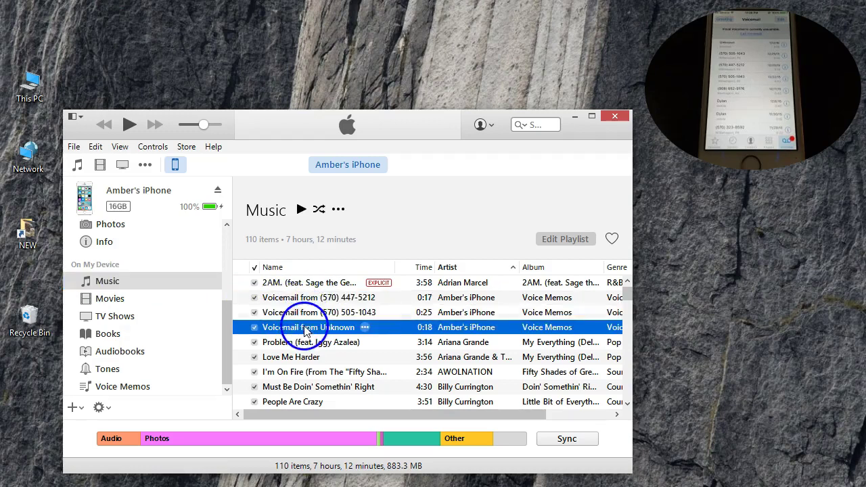
pyautogui.click(136, 387)
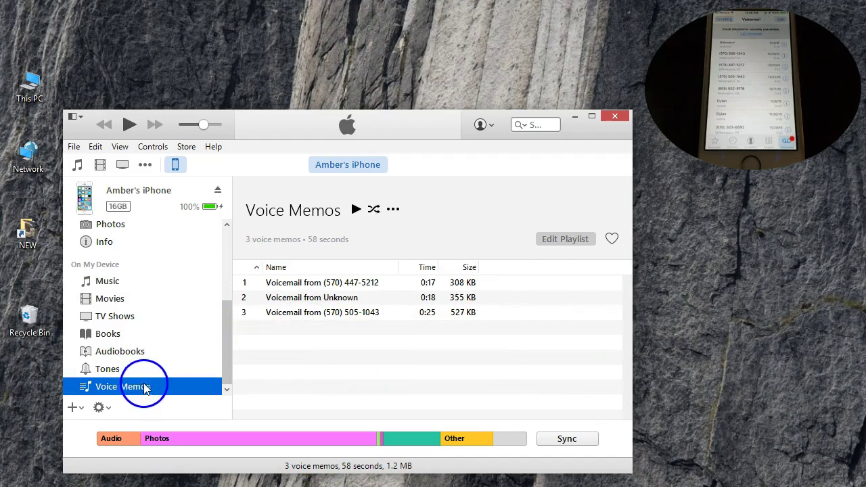
# Step: Sync the iPhone three more times from the Voice Memos view, declining computer authorization each time
pyautogui.click(568, 440)
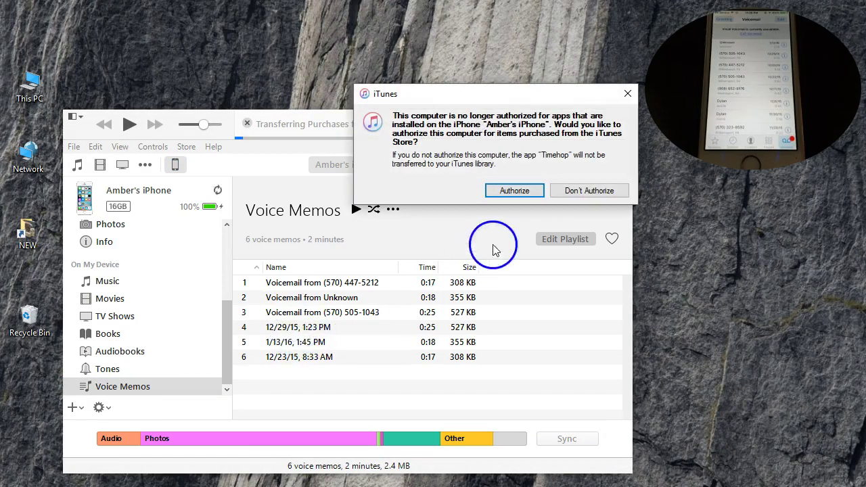
pyautogui.click(574, 192)
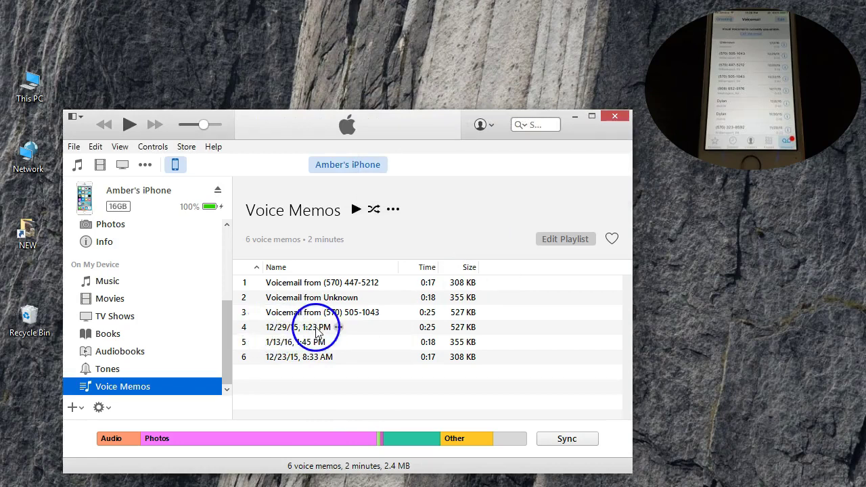
pyautogui.click(568, 440)
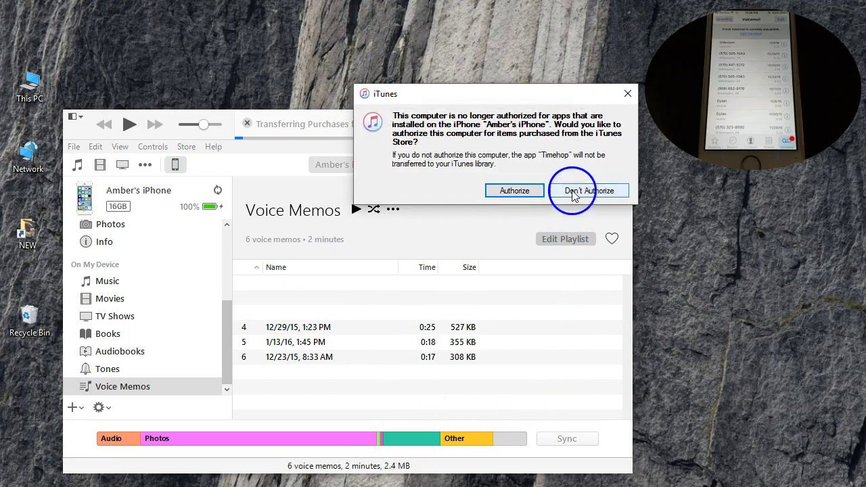
pyautogui.click(572, 189)
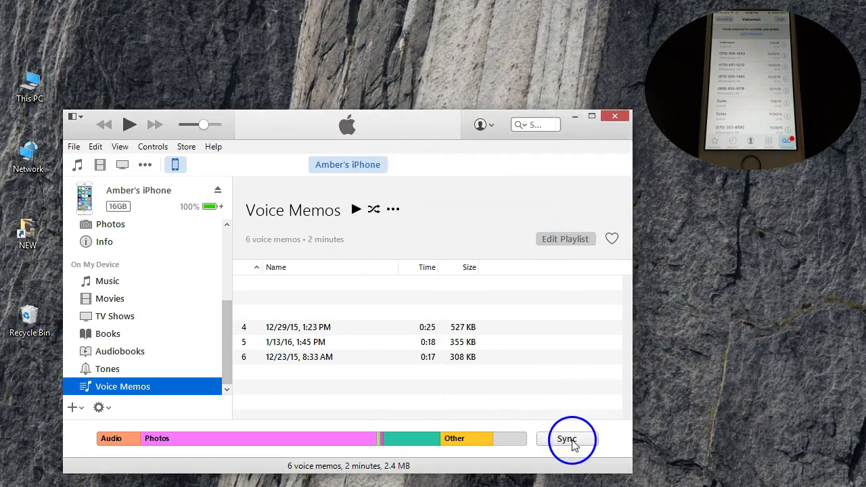
pyautogui.click(572, 442)
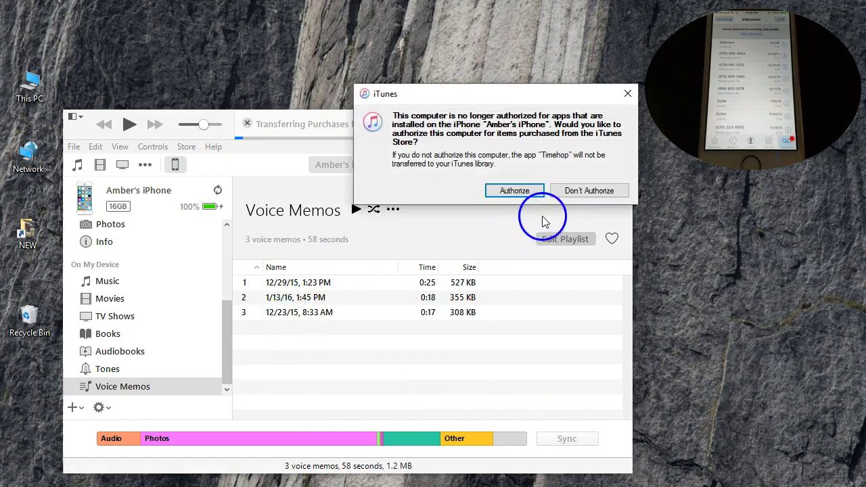
pyautogui.click(559, 191)
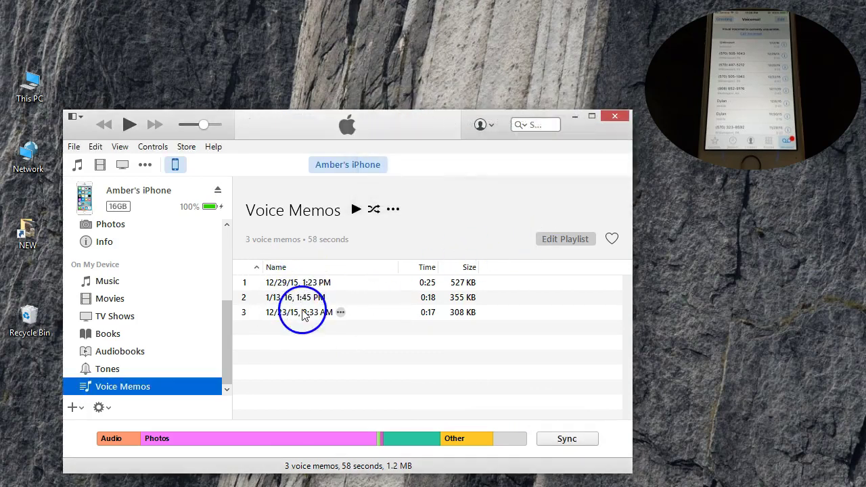
# Step: Check the date-named voicemail recordings in the iPhone's Music list and return to its Voice Memos
pyautogui.click(110, 284)
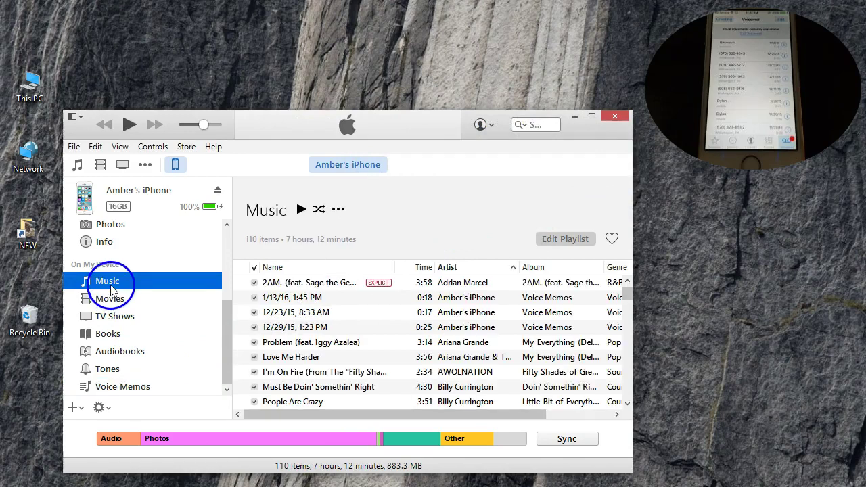
pyautogui.click(292, 301)
pyautogui.click(274, 312)
pyautogui.click(265, 327)
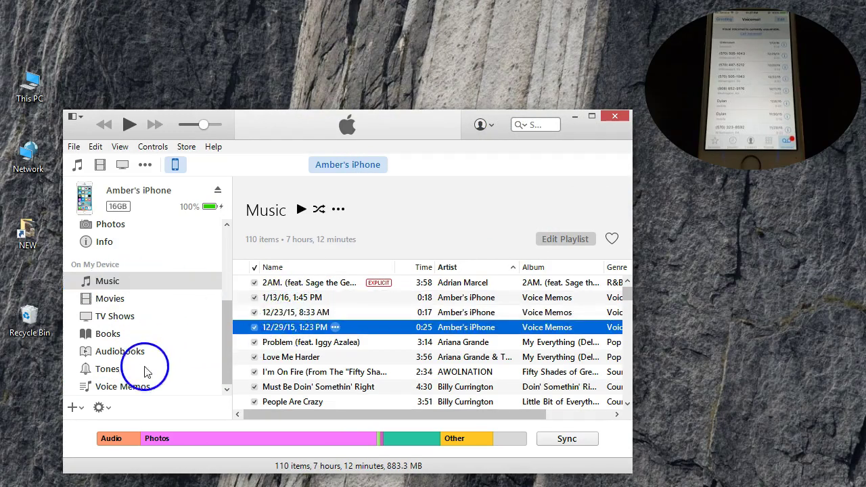
pyautogui.click(139, 388)
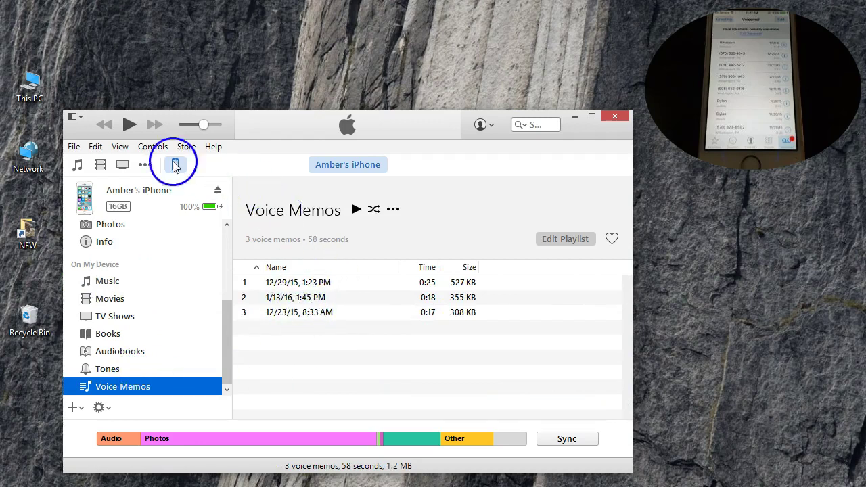
# Step: Open the iTunes folder inside This PC's Music folder
pyautogui.doubleClick(37, 94)
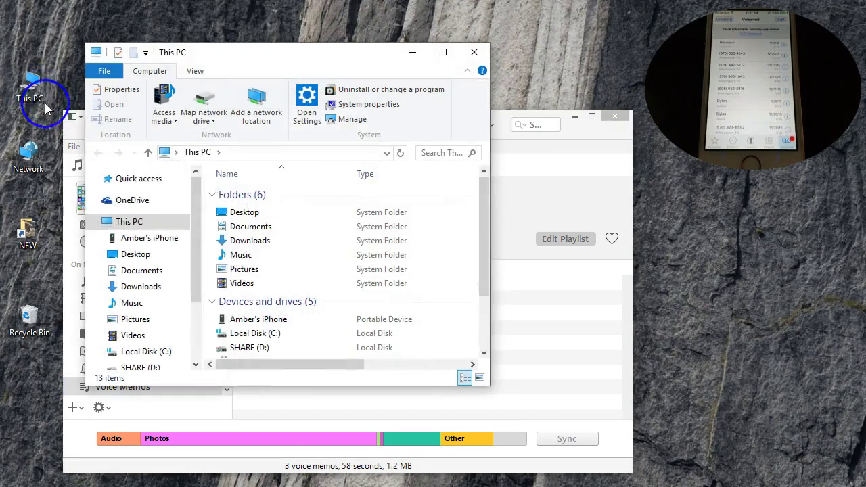
pyautogui.doubleClick(241, 256)
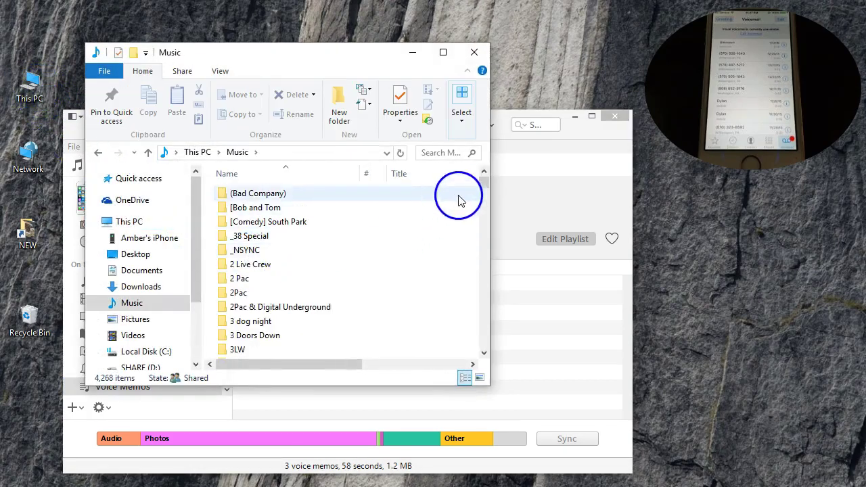
pyautogui.moveTo(483, 180); pyautogui.dragTo(467, 248)
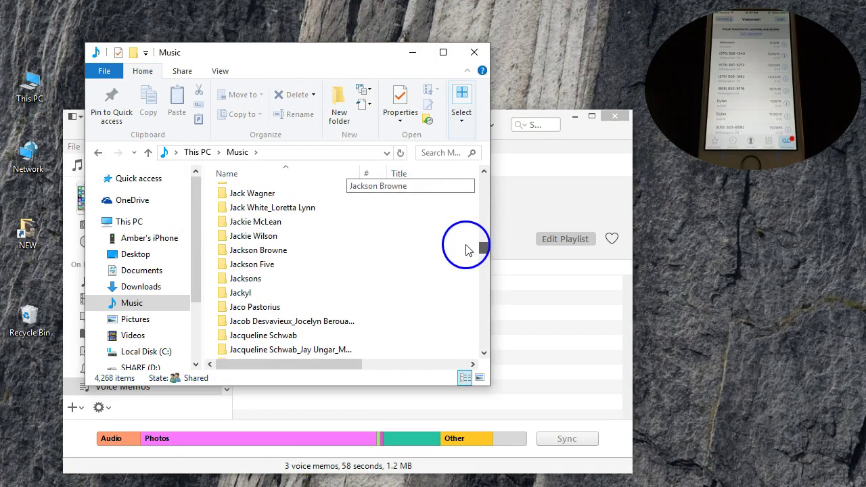
pyautogui.scroll(4, 294, 287)
pyautogui.scroll(6, 295, 288)
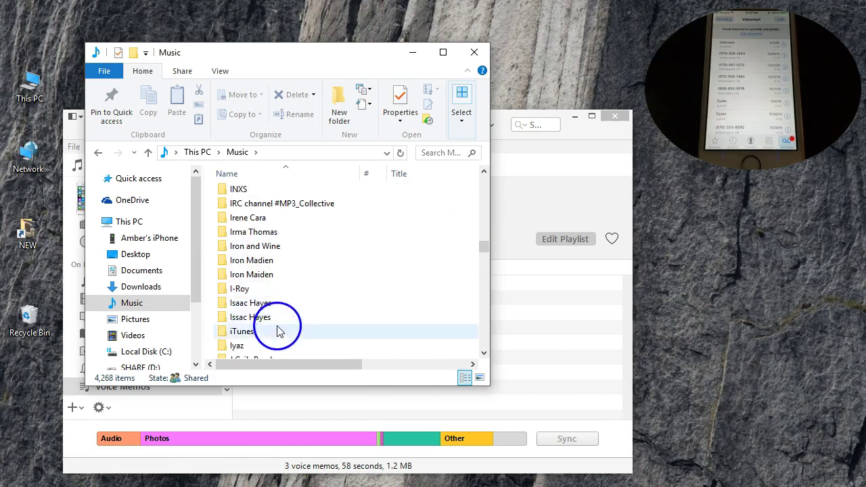
pyautogui.click(281, 332)
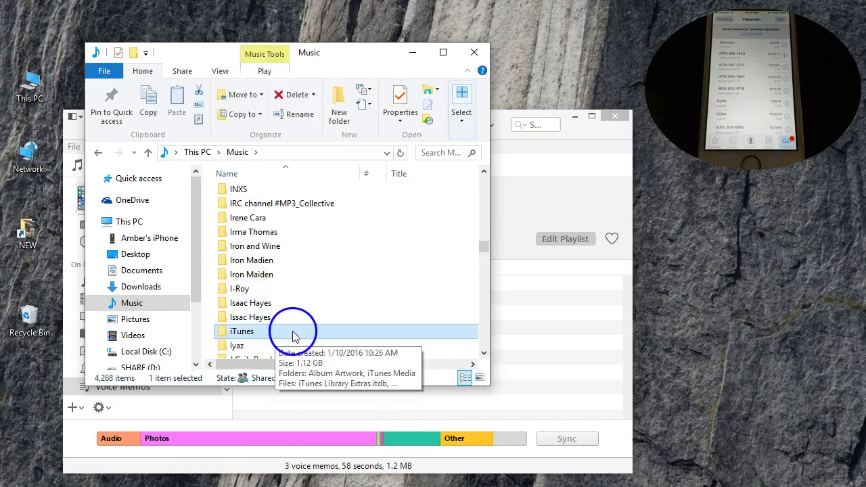
pyautogui.doubleClick(291, 331)
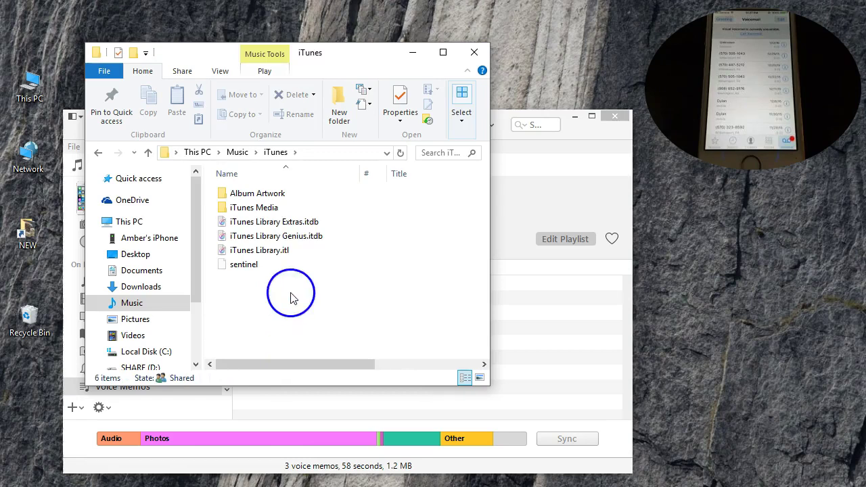
pyautogui.doubleClick(275, 210)
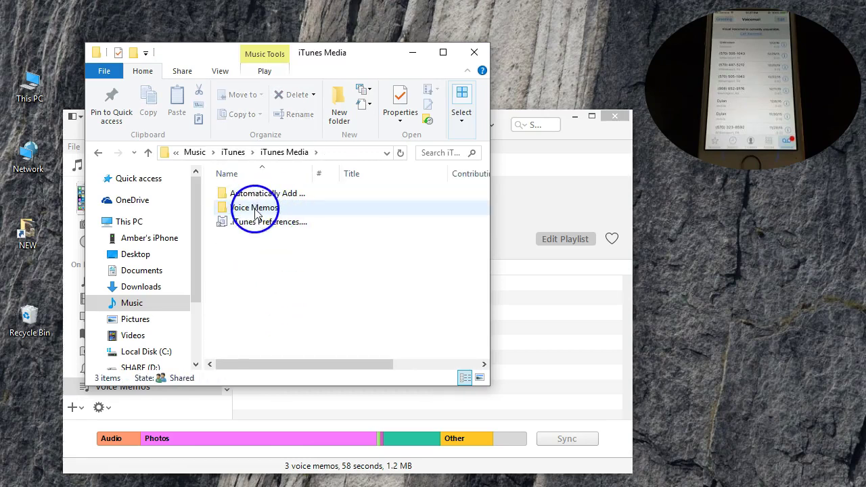
pyautogui.doubleClick(254, 209)
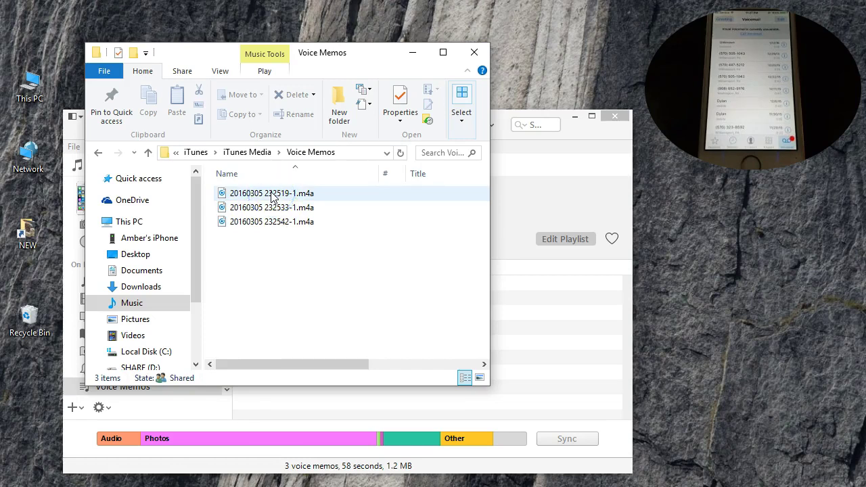
pyautogui.doubleClick(272, 197)
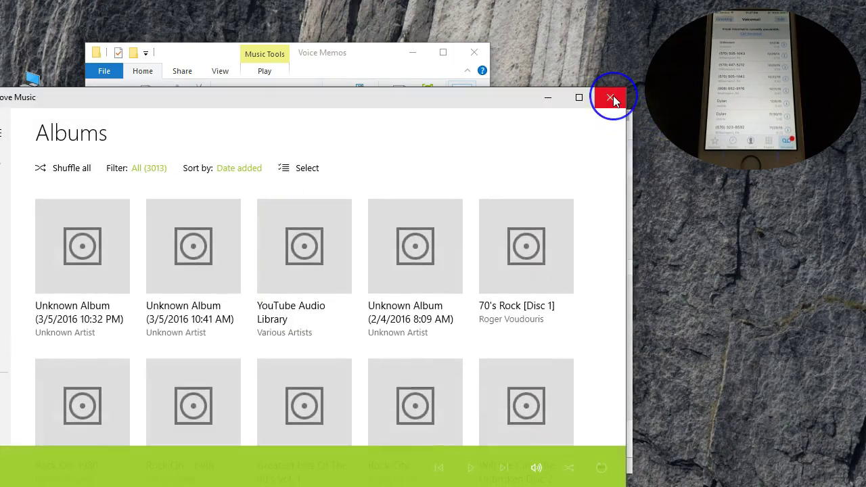
pyautogui.click(612, 97)
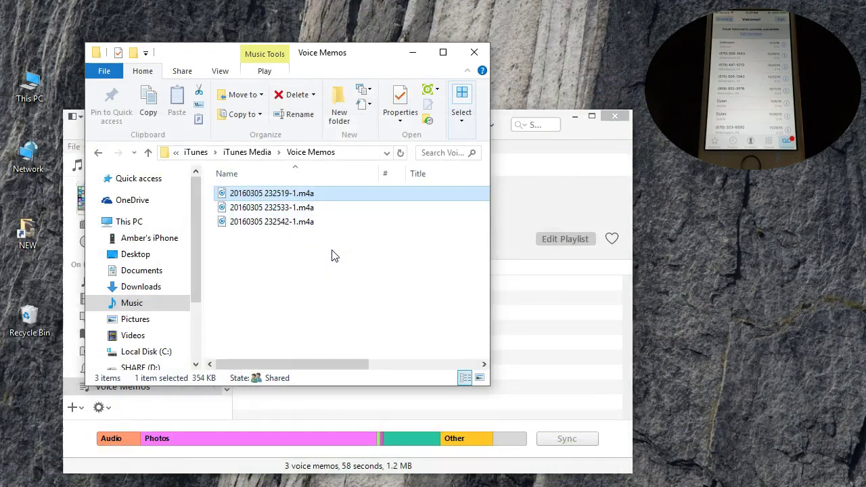
# Step: Copy all three .m4a recordings from the Voice Memos folder and close the folder window
pyautogui.moveTo(332, 255); pyautogui.dragTo(260, 186)
pyautogui.rightClick(269, 188)
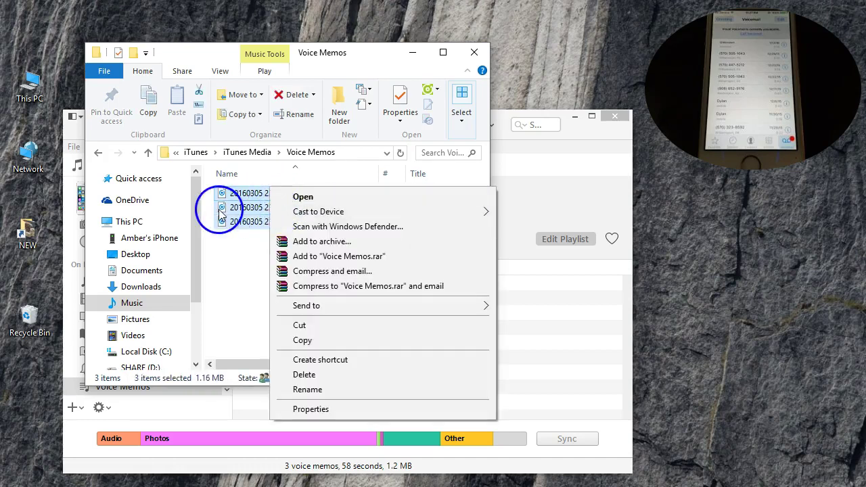
pyautogui.click(317, 344)
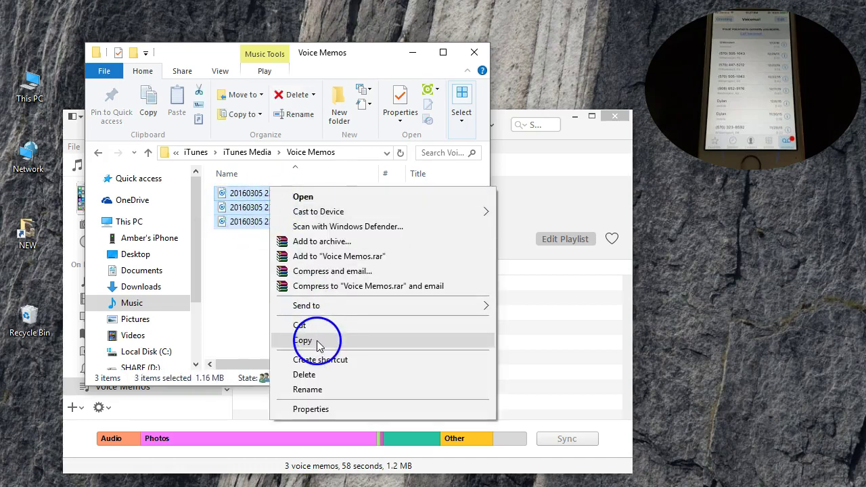
pyautogui.click(476, 53)
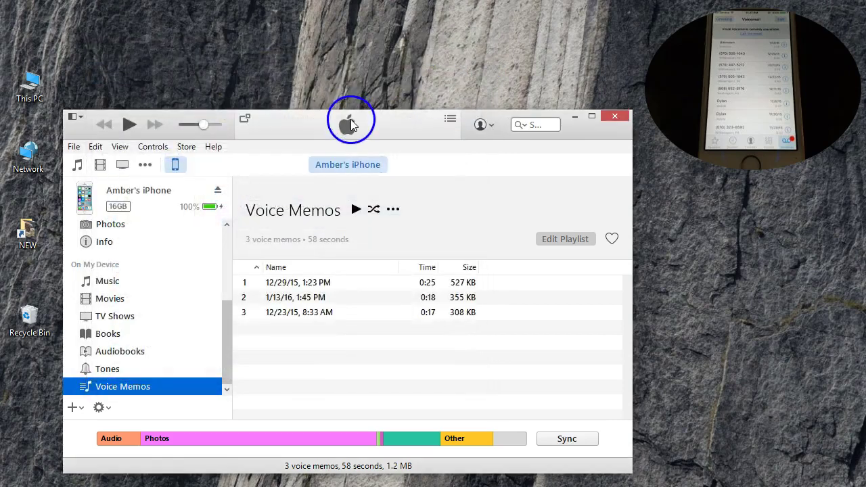
# Step: Move the iTunes window clear of the upper desktop and create a desktop folder named Voicemails
pyautogui.moveTo(169, 116); pyautogui.dragTo(237, 222)
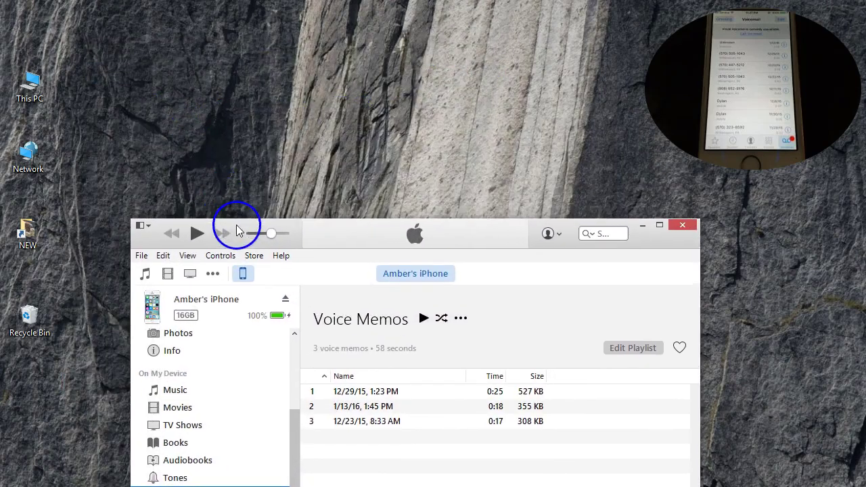
pyautogui.rightClick(149, 100)
pyautogui.moveTo(283, 233)
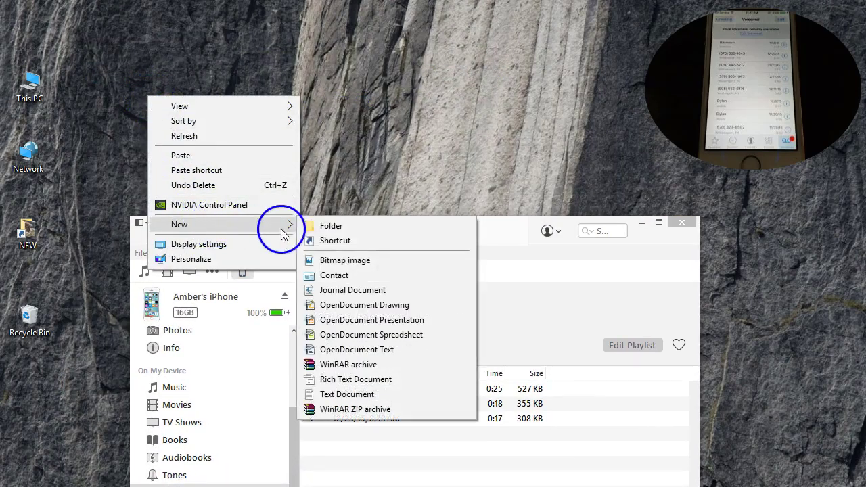
pyautogui.click(324, 226)
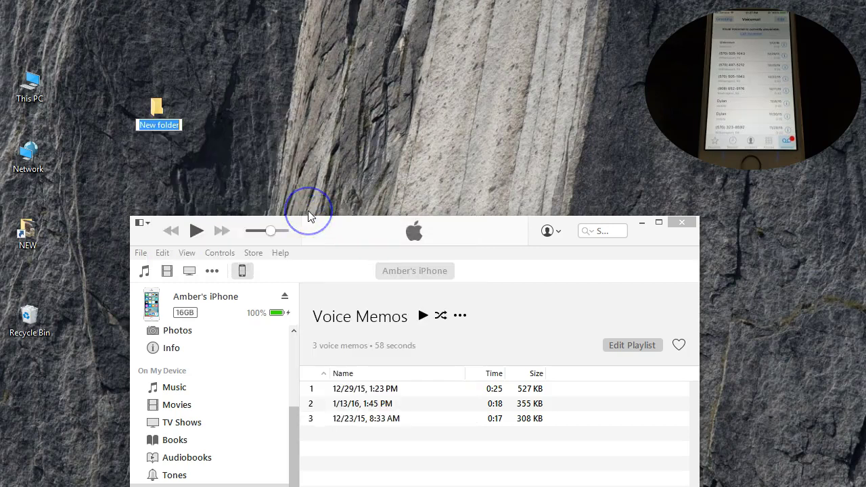
pyautogui.write('V')
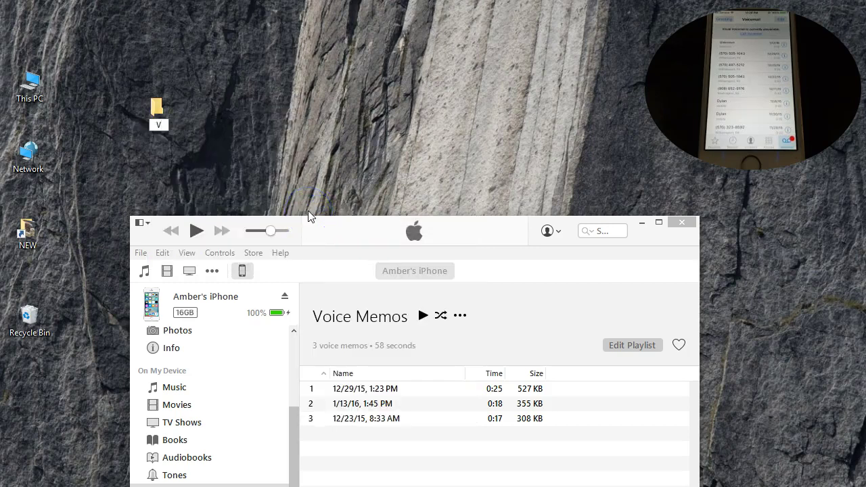
pyautogui.write('oicemai')
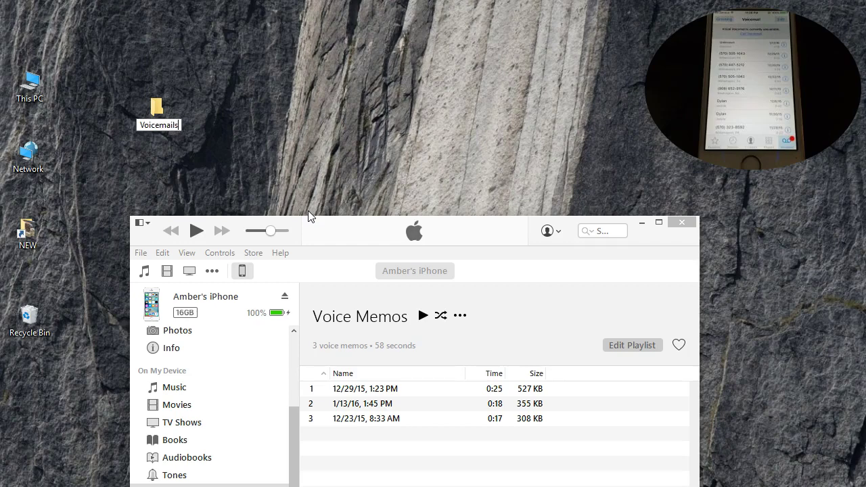
pyautogui.write('ls')
pyautogui.click(293, 168)
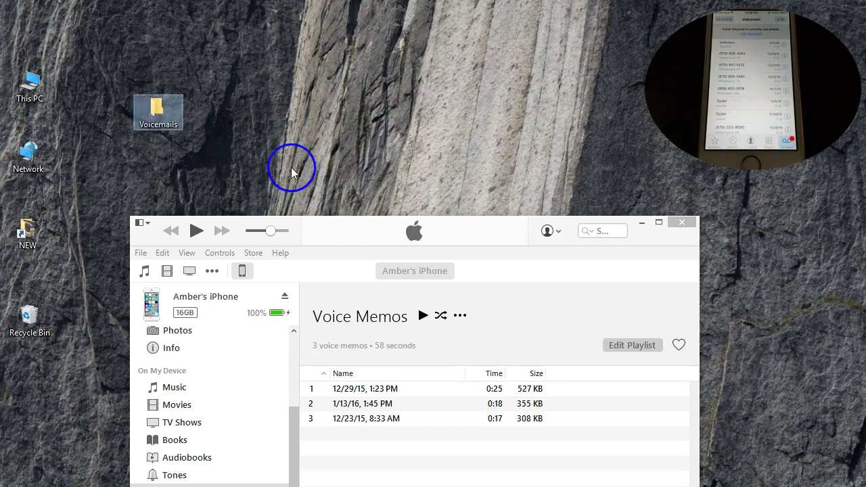
# Step: Paste the three copied .m4a recordings into the Voicemails folder and close its window
pyautogui.click(184, 123)
pyautogui.doubleClick(174, 113)
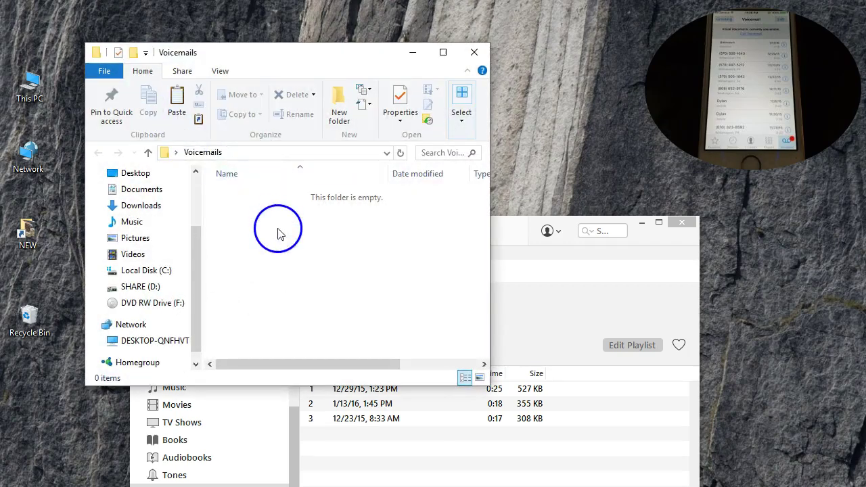
pyautogui.rightClick(283, 240)
pyautogui.click(322, 341)
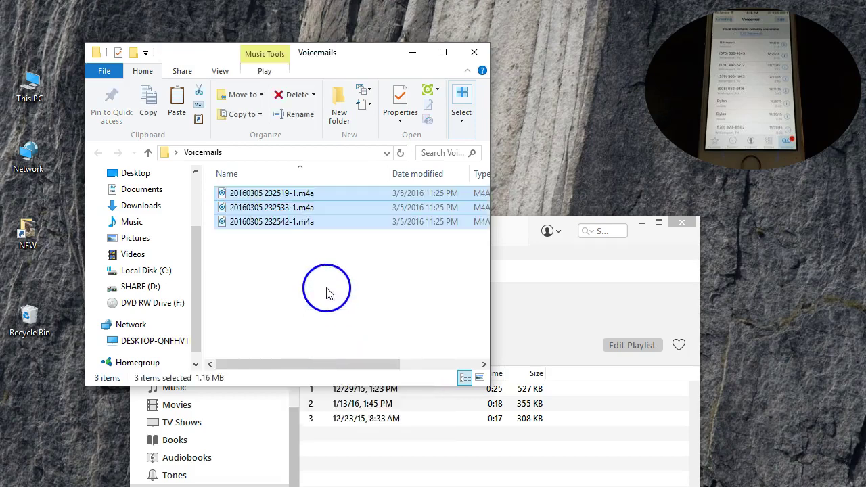
pyautogui.click(325, 348)
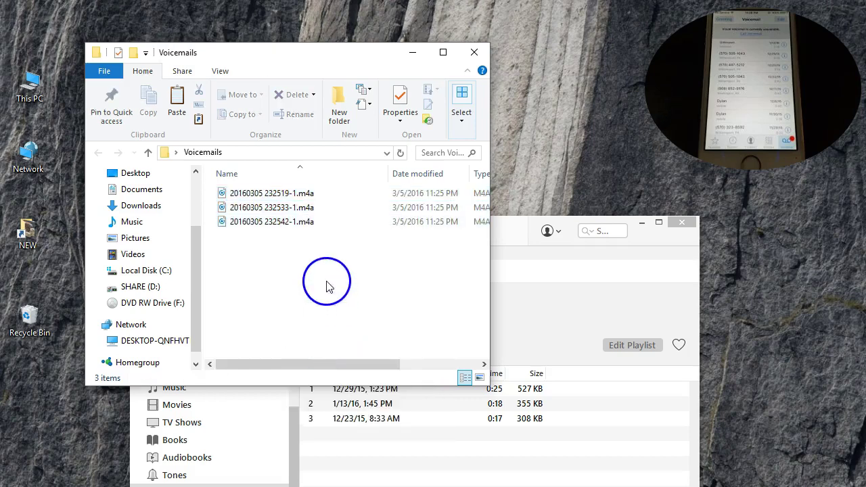
pyautogui.click(474, 52)
# Step: Move the Voicemails folder to the desktop's upper-left area above This PC and bring the iTunes window back up into full view
pyautogui.moveTo(169, 115); pyautogui.dragTo(81, 46)
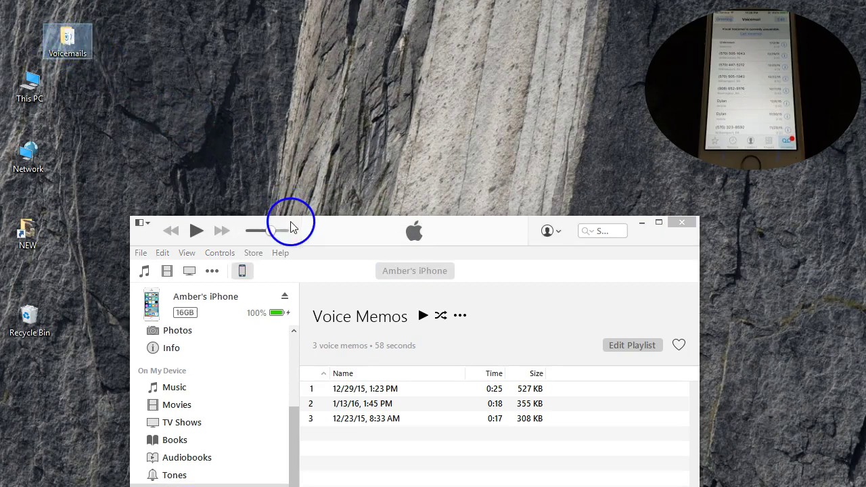
pyautogui.moveTo(290, 228); pyautogui.dragTo(284, 105)
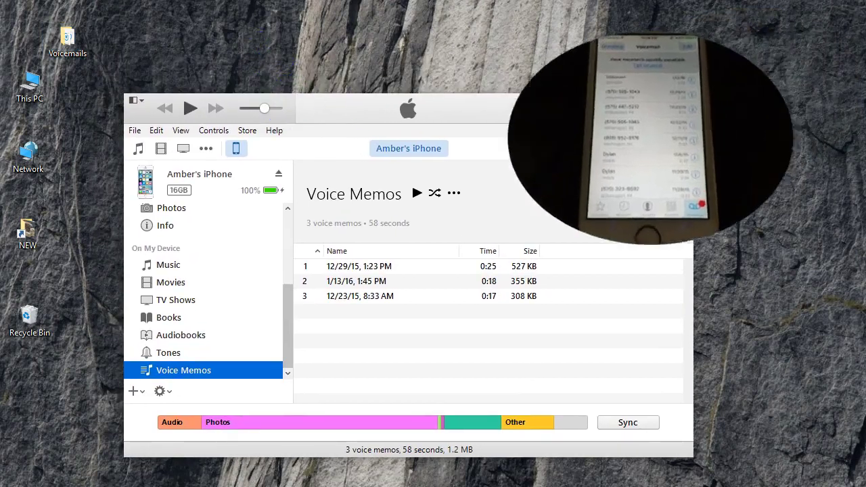